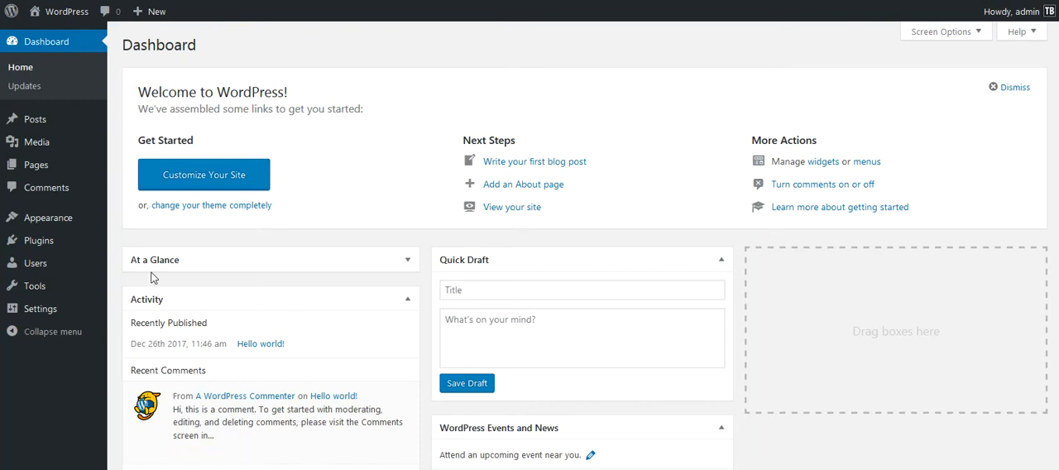
Search the plugin directory for "mail bank" to find a new plugin to add.
mouse_move(55, 240)
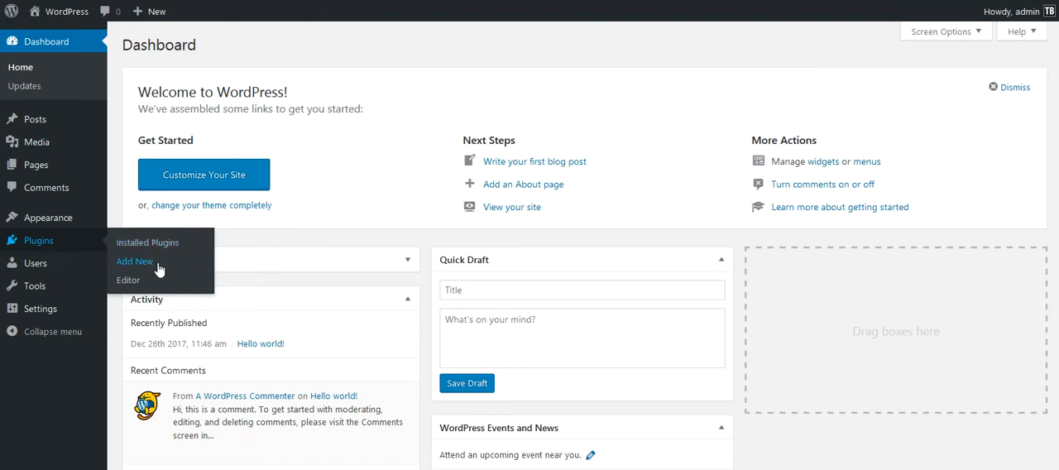
left_click(135, 262)
left_click(908, 88)
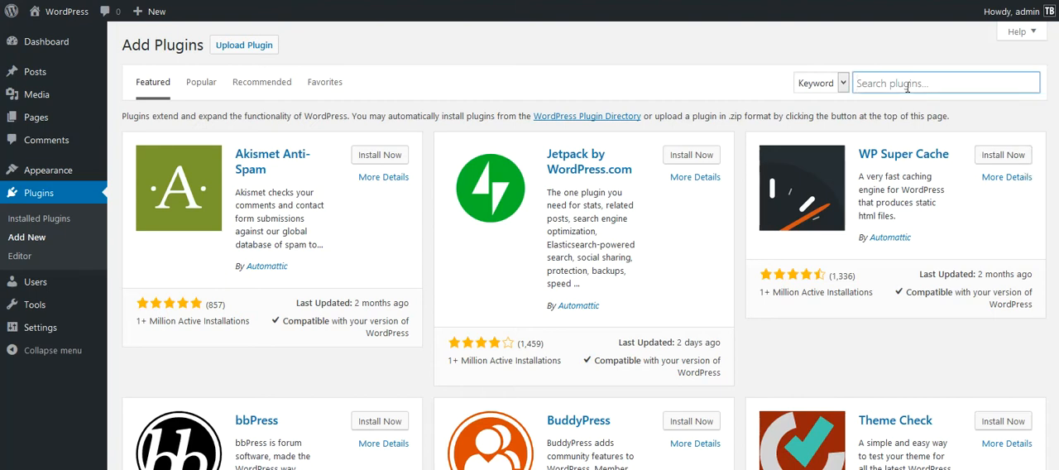
type("mail bank")
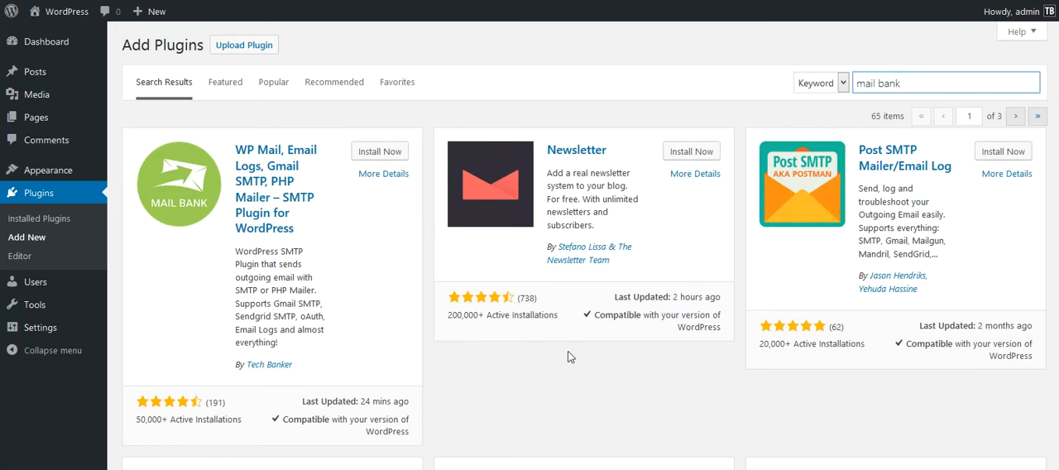
Install and activate the Mail Bank SMTP plugin by Tech Banker, and opt in to its notifications.
left_click(381, 152)
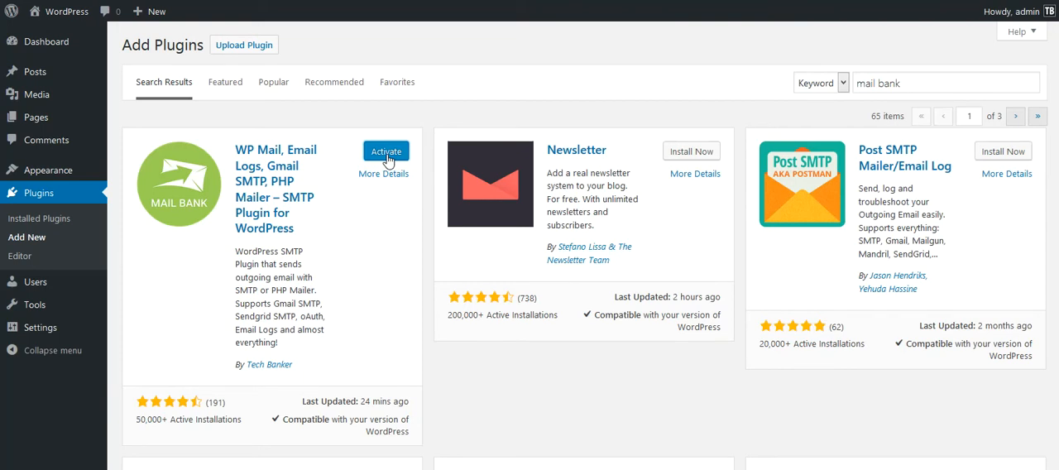
left_click(387, 152)
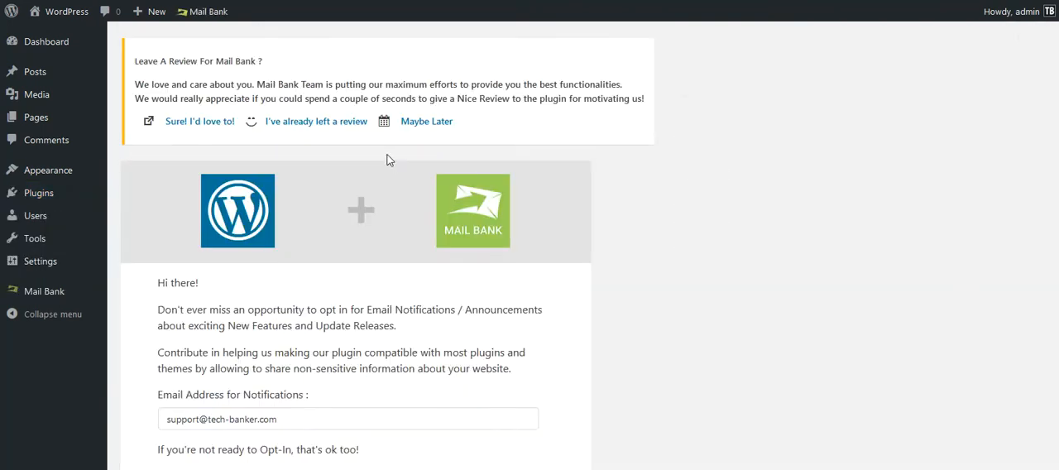
scroll(356, 248, "down", 3)
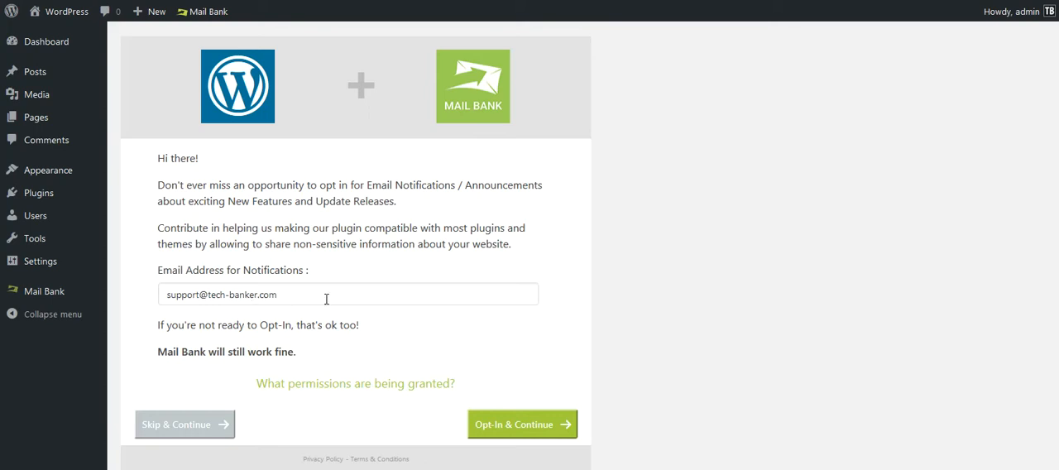
left_click(514, 426)
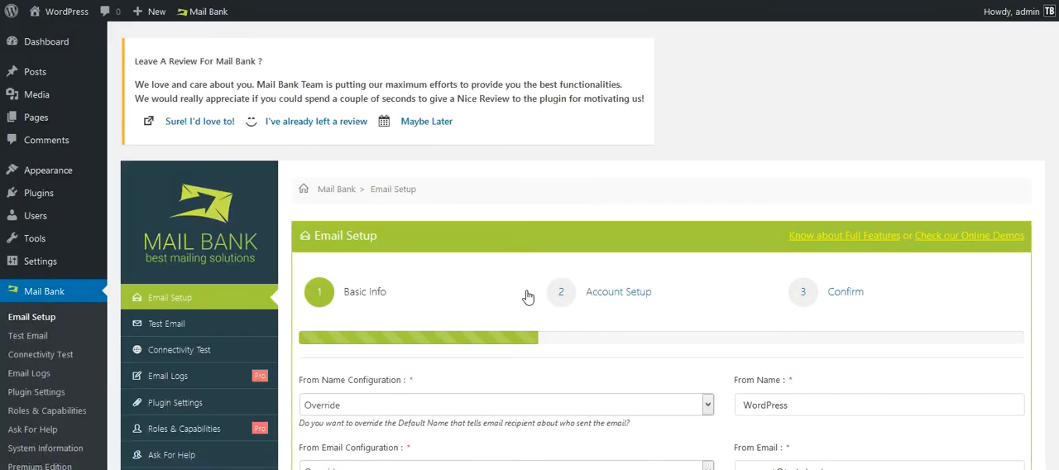
Enter the sender's full name as the From Name in the basic info and proceed to the account setup.
scroll(579, 315, "down", 2)
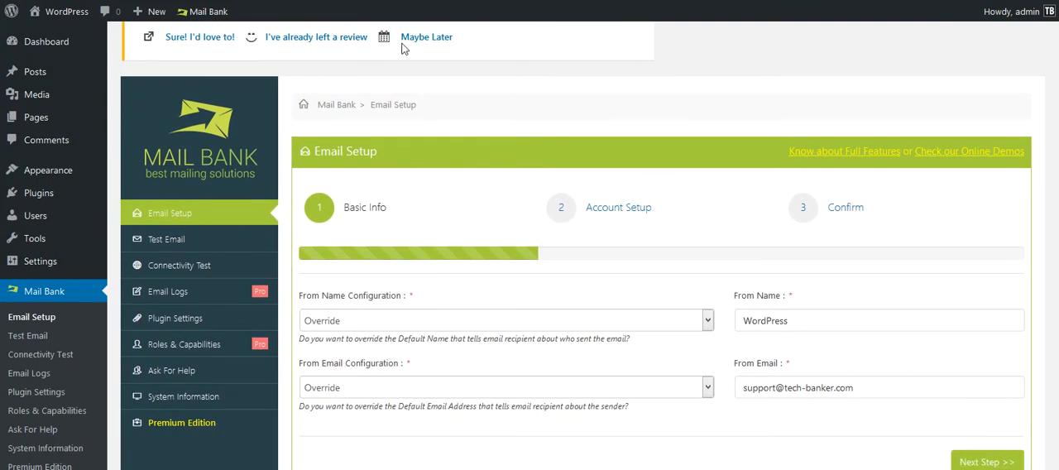
scroll(551, 183, "down", 1)
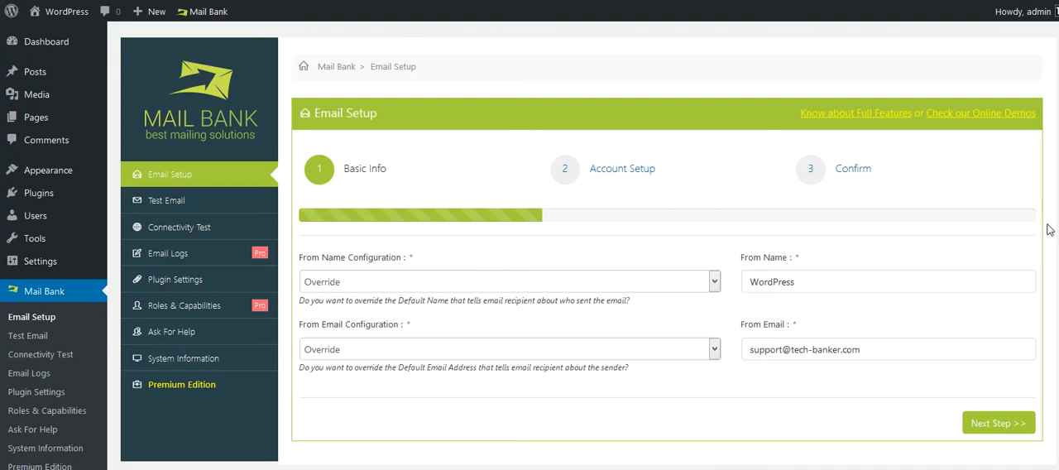
double_click(837, 281)
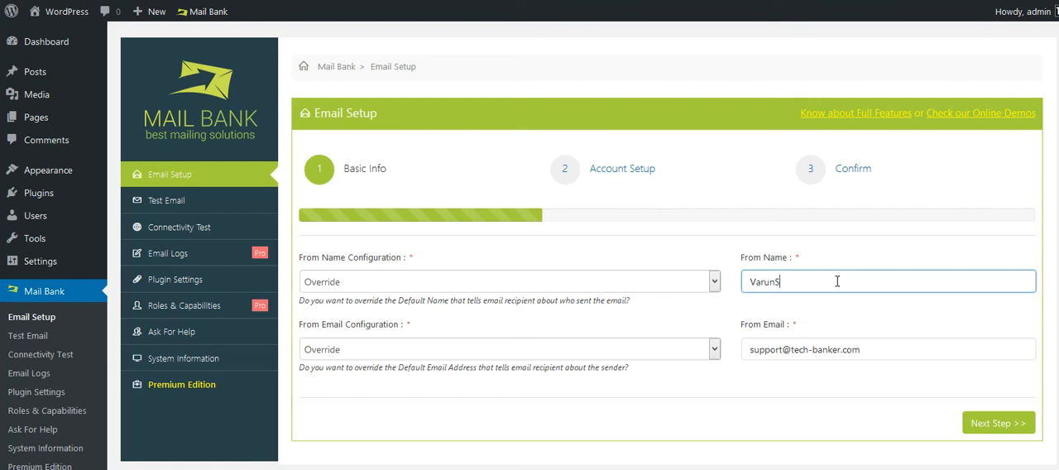
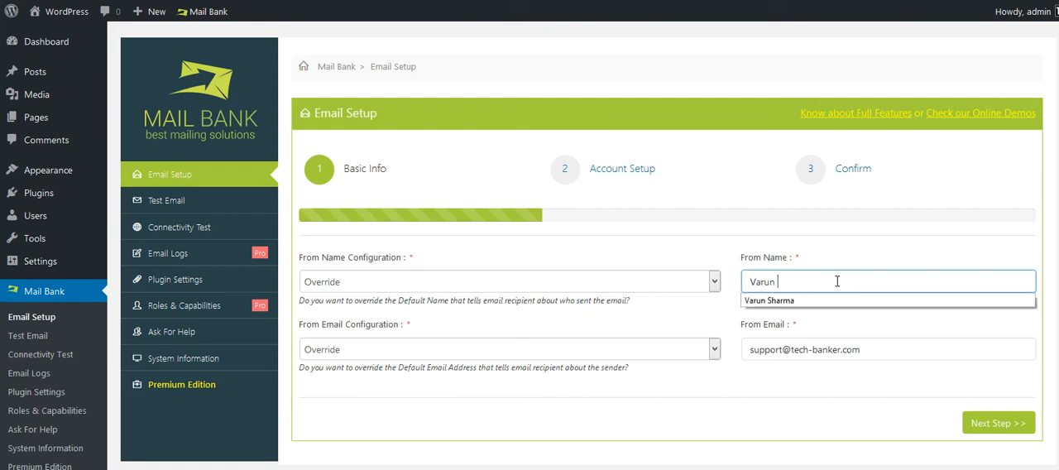
key("Tab")
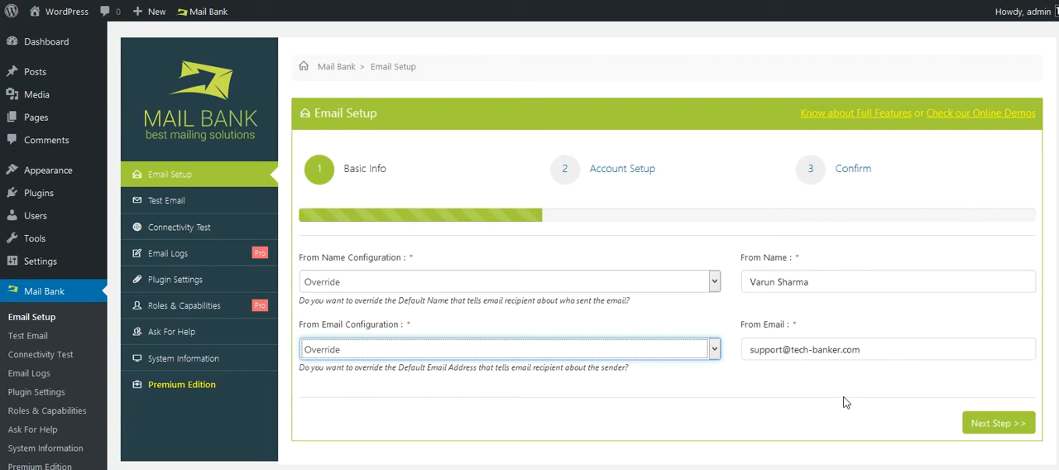
left_click(998, 424)
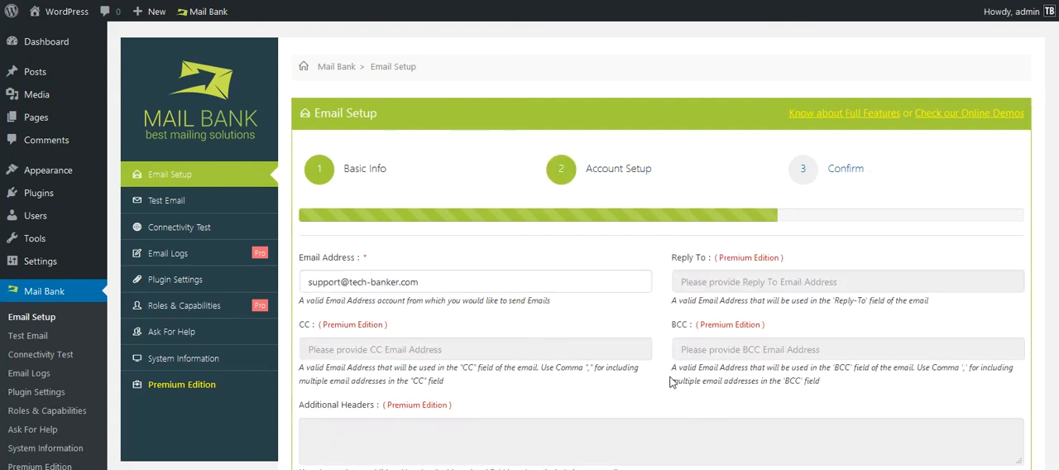
Choose Send Email via SMTP as the mailer type and set the SMTP host to mail.tech-banker.com.
scroll(672, 377, "down", 1)
scroll(669, 376, "down", 1)
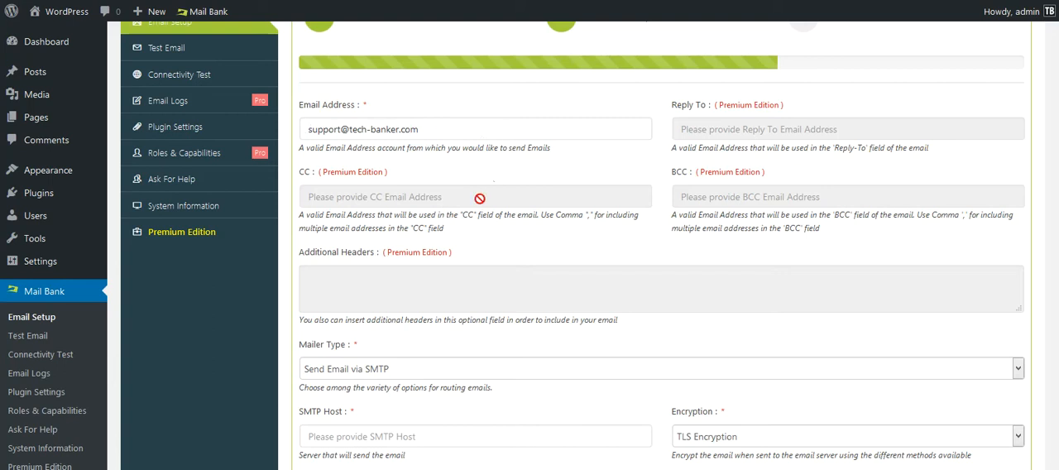
scroll(658, 248, "down", 3)
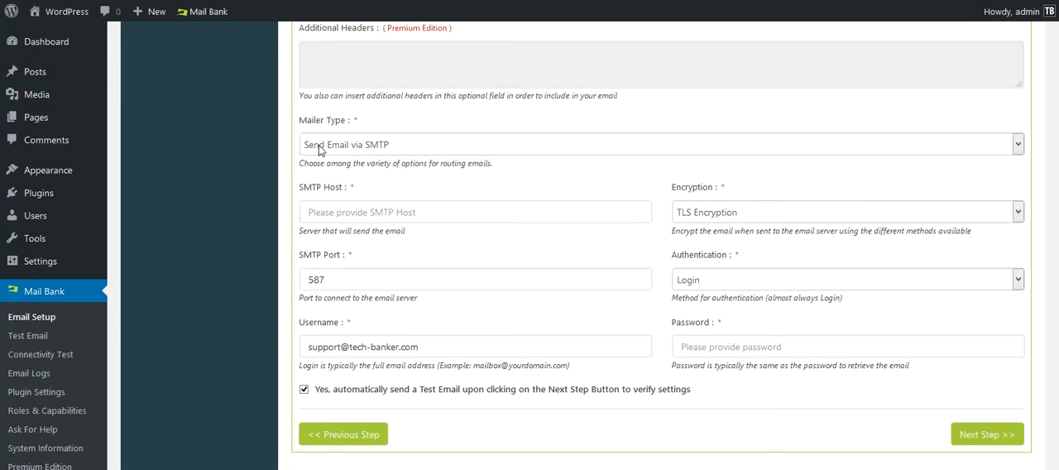
left_click(365, 146)
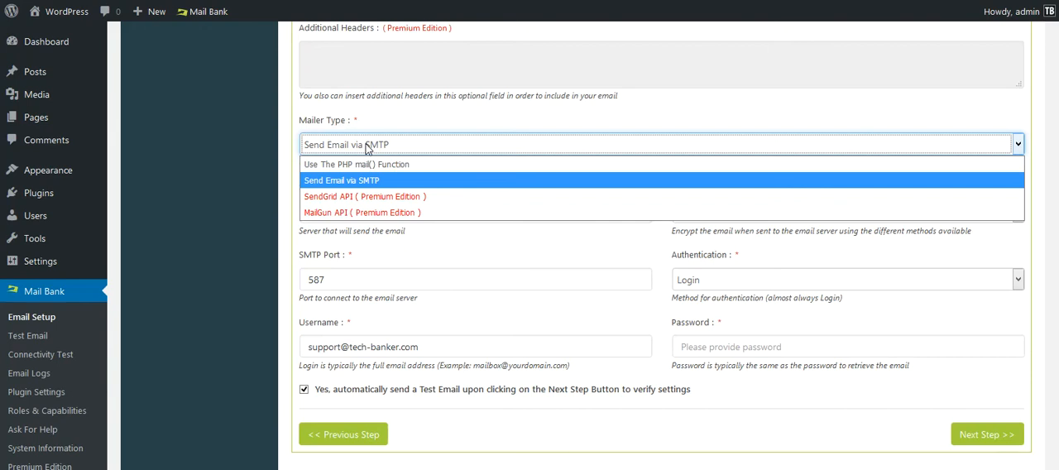
left_click(330, 182)
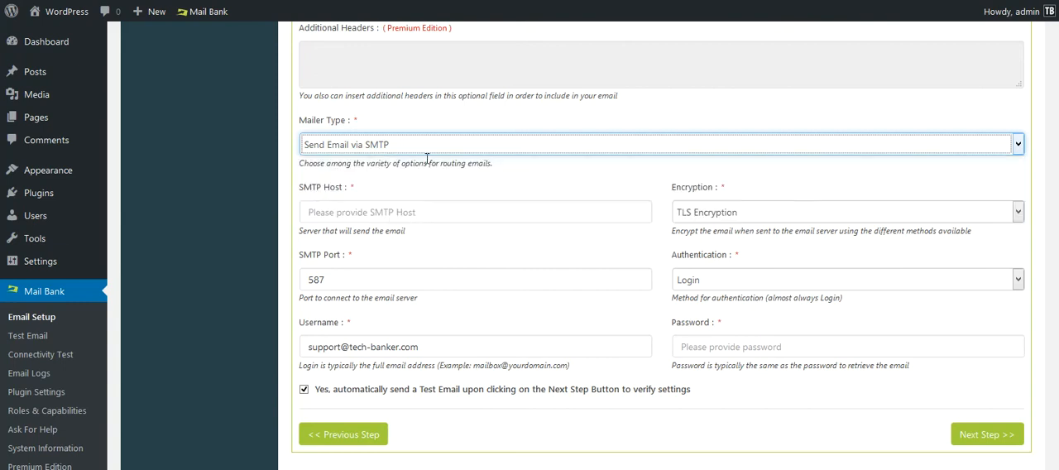
left_click(353, 211)
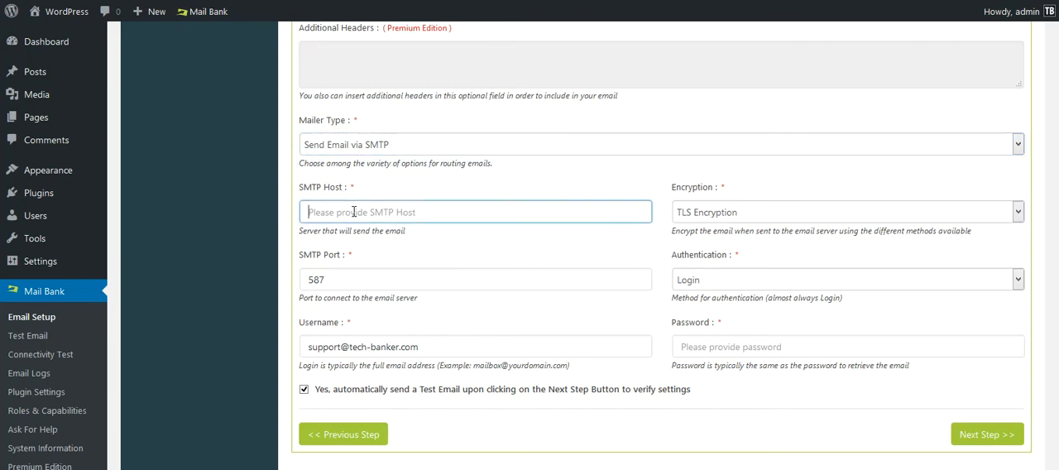
type("mail.tech-banker.com")
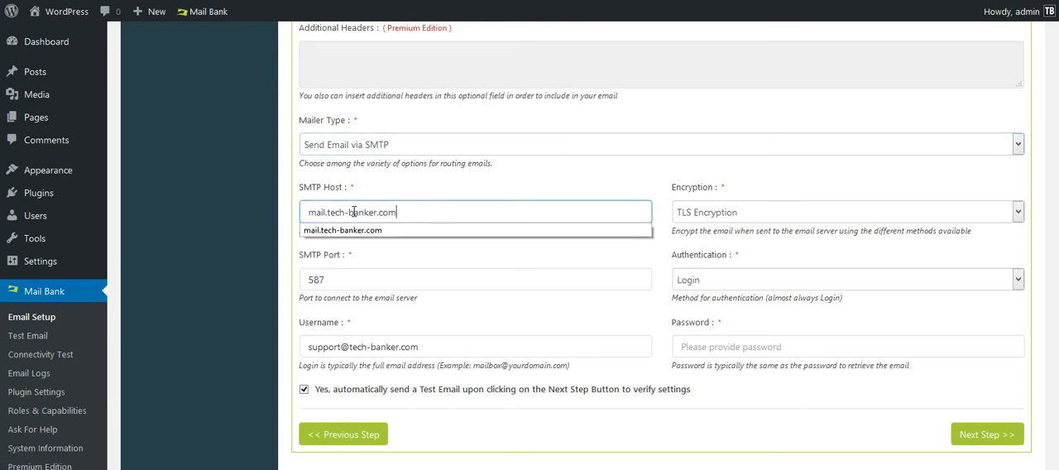
key("Tab")
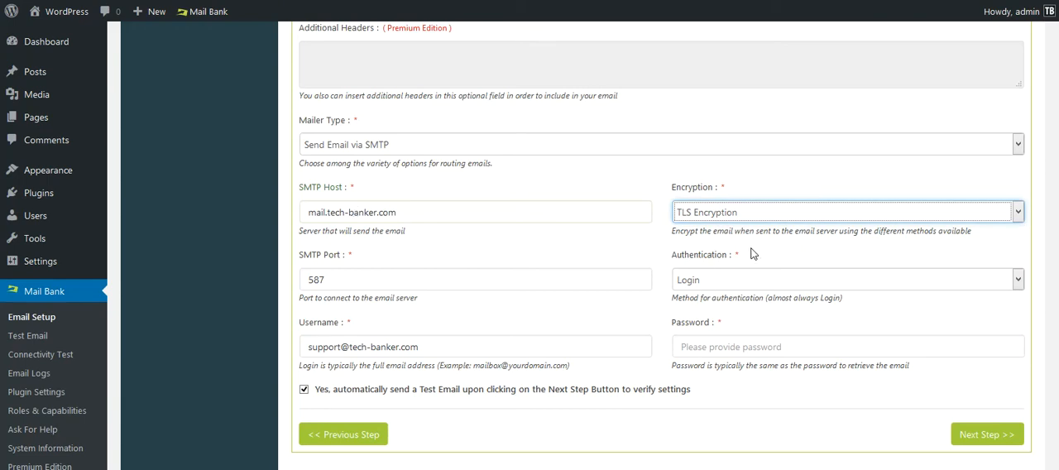
Review the encryption options, keeping TLS Encryption and SMTP port 587, and select Login as the authentication method.
left_click(753, 214)
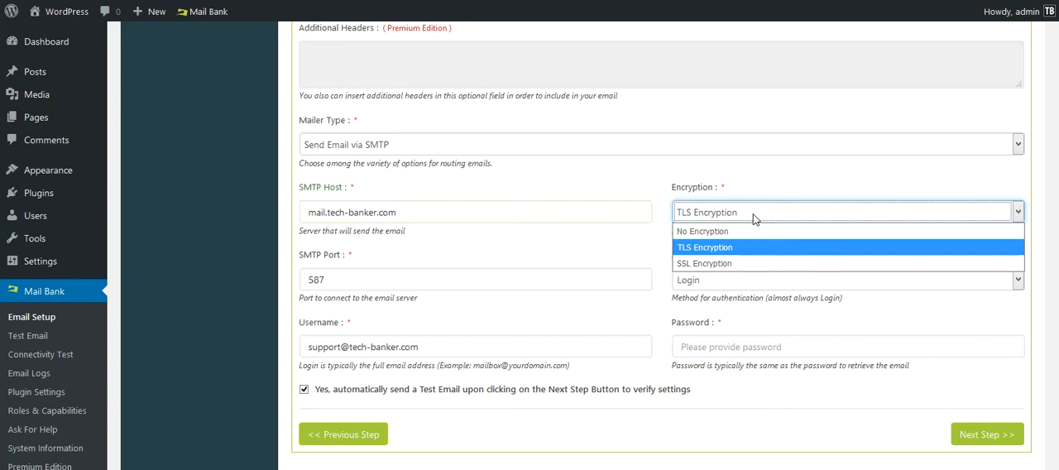
left_click(423, 272)
left_click(427, 280)
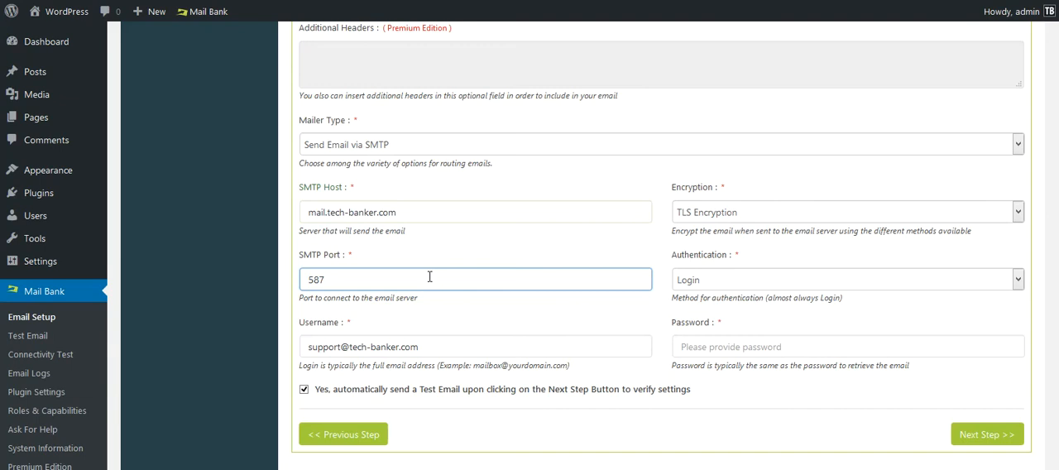
left_click(711, 278)
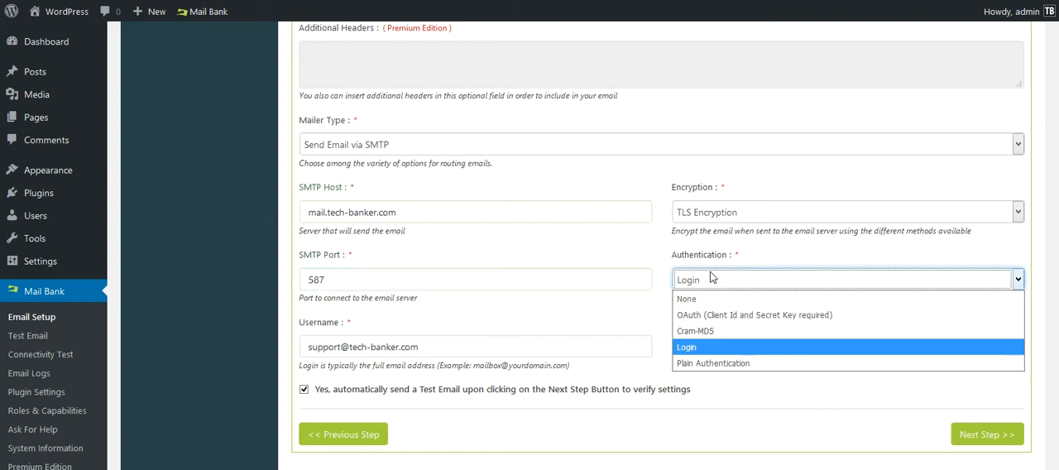
left_click(696, 349)
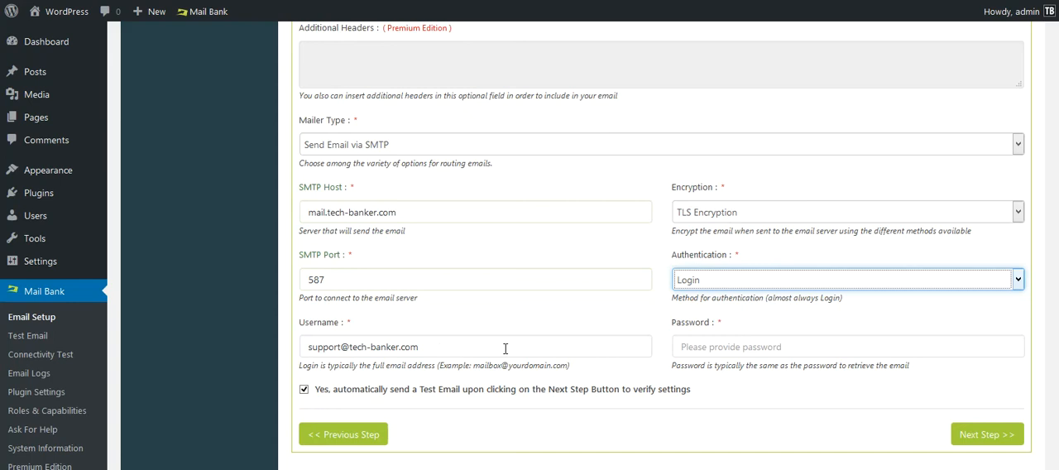
Enter the email account password and submit the account setup with the automatic test email, declining to save the login in the browser.
left_click_drag(464, 347, 308, 346)
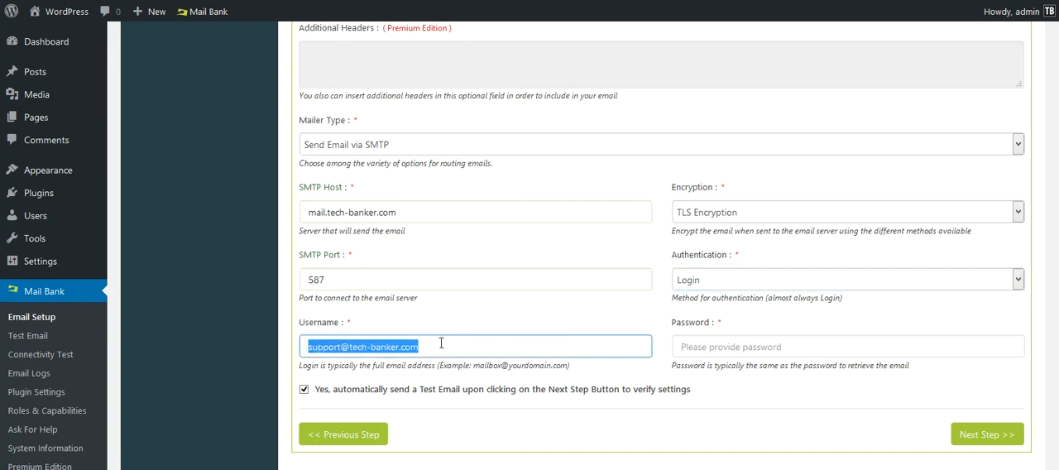
left_click(740, 348)
type("•••••••••••")
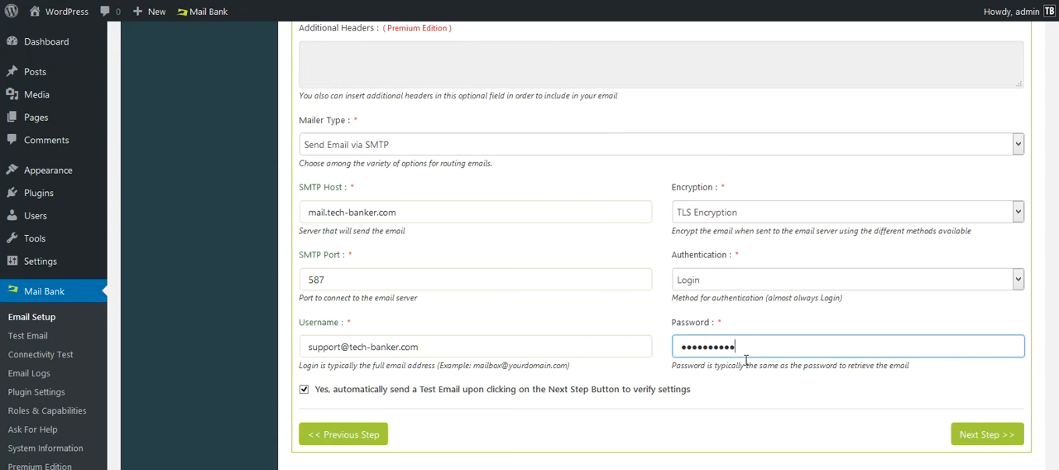
scroll(746, 360, "up", 3)
scroll(662, 248, "down", 3)
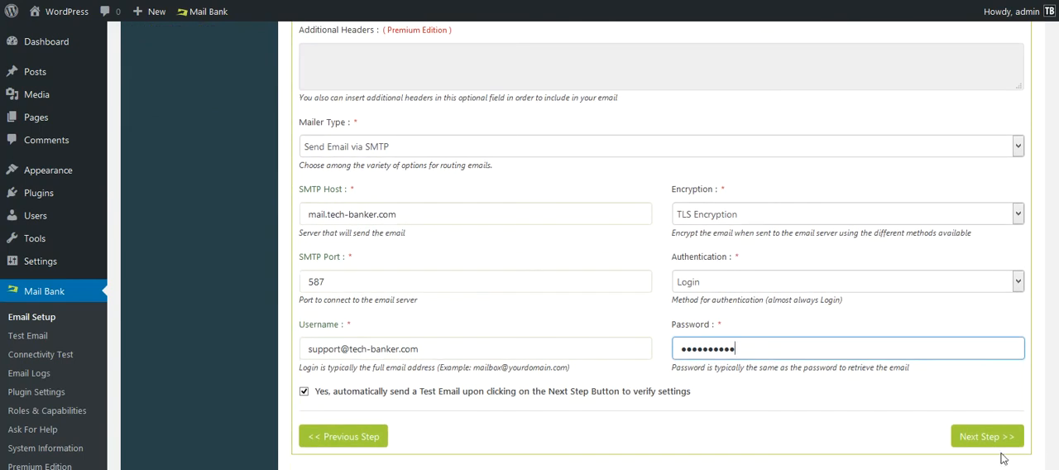
left_click(995, 439)
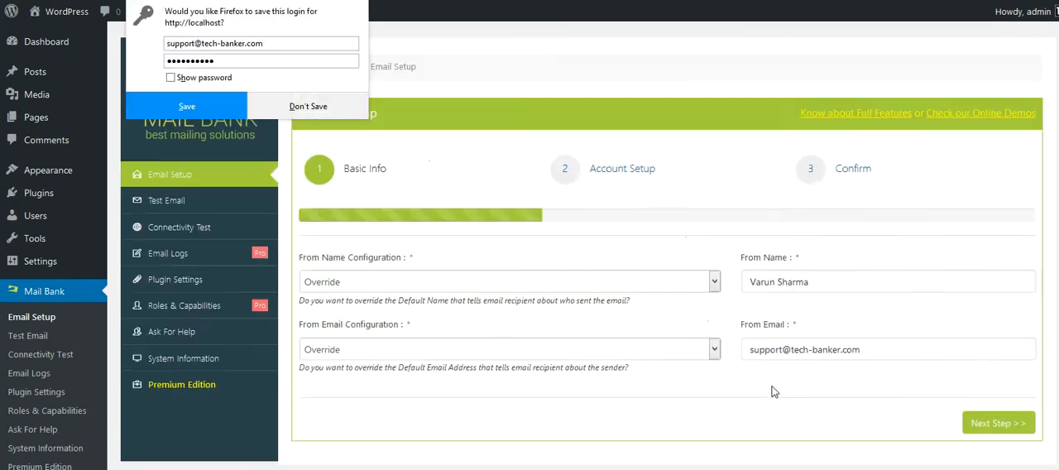
left_click(308, 106)
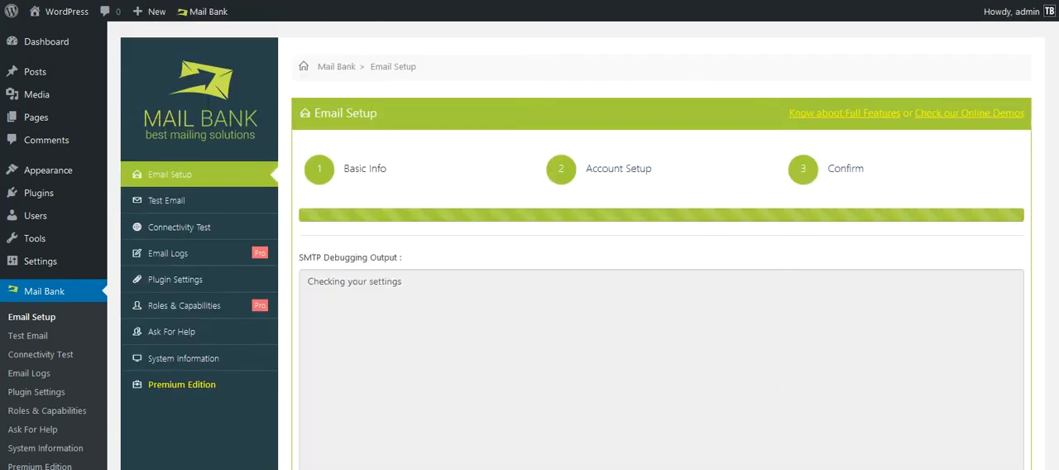
Check the email status in the test result and save the email setup settings.
scroll(662, 248, "down", 1)
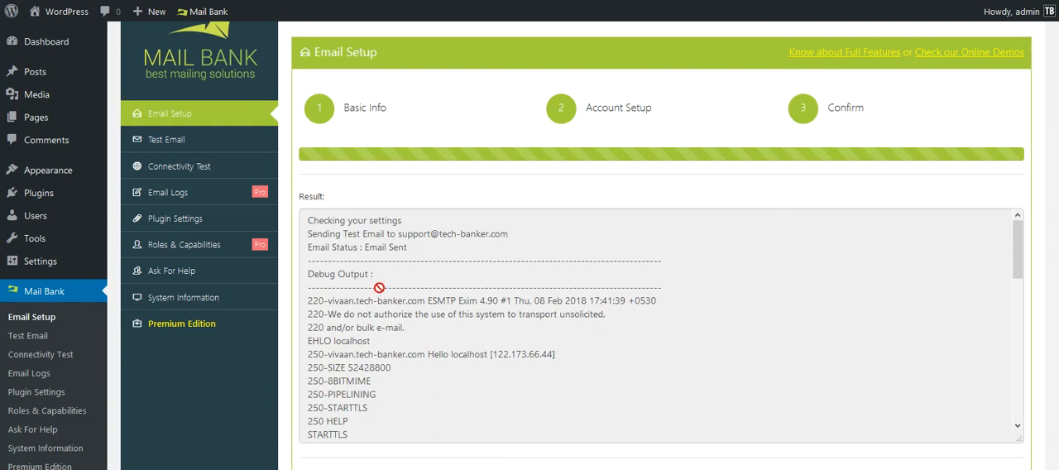
left_click(311, 246)
left_click_drag(311, 246, 410, 244)
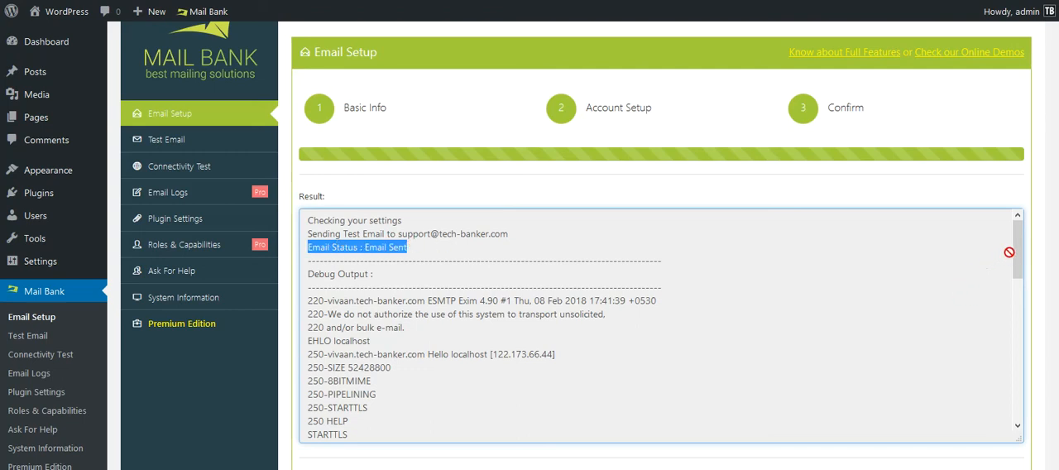
left_click_drag(1018, 252, 1049, 210)
scroll(1049, 210, "down", 1)
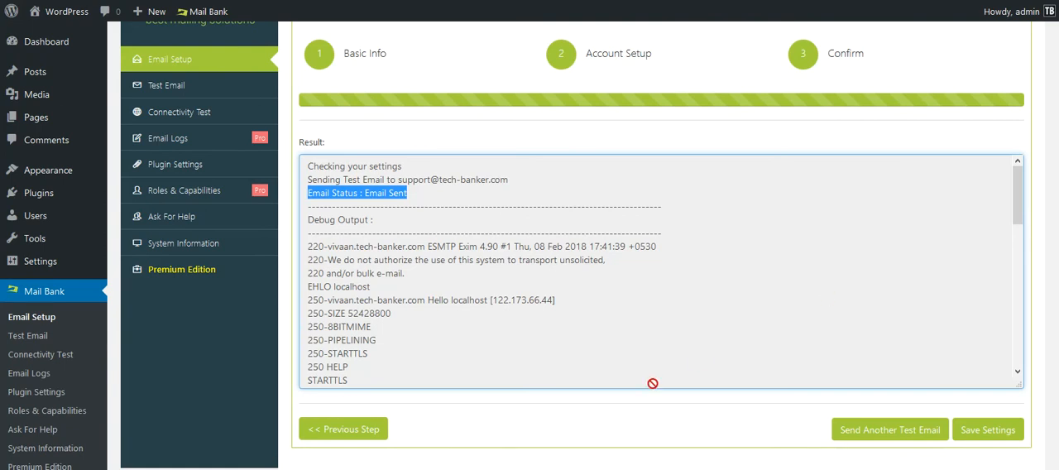
left_click(998, 432)
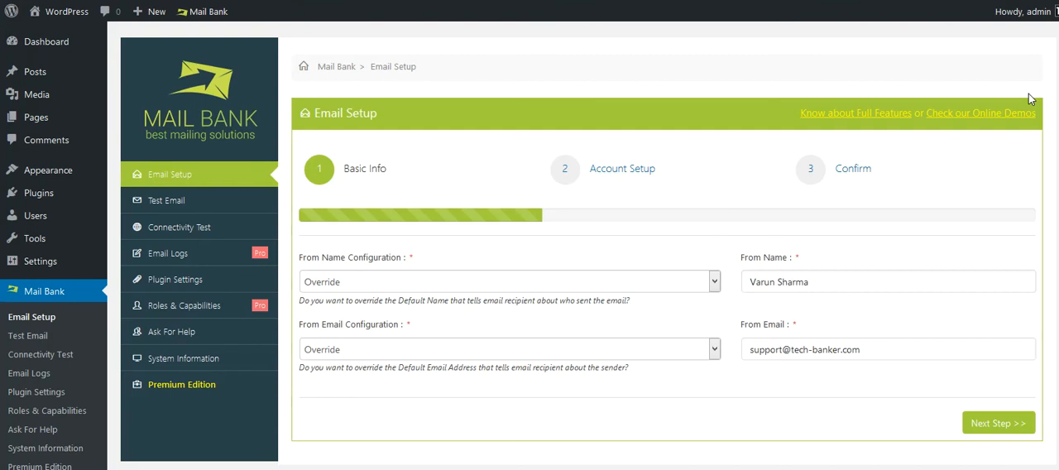
View the test email's entry in the Email Logs and open the Test Email form.
left_click(174, 260)
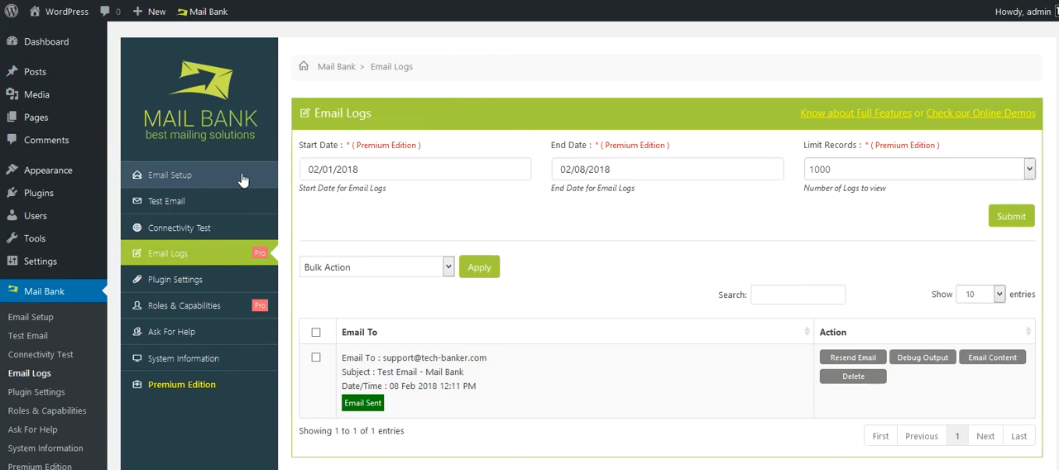
left_click(206, 202)
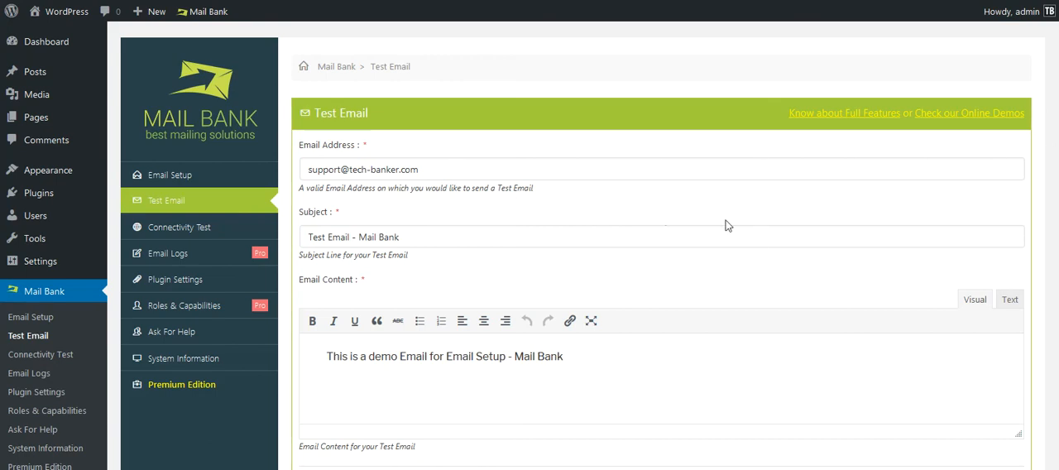
scroll(767, 244, "down", 1)
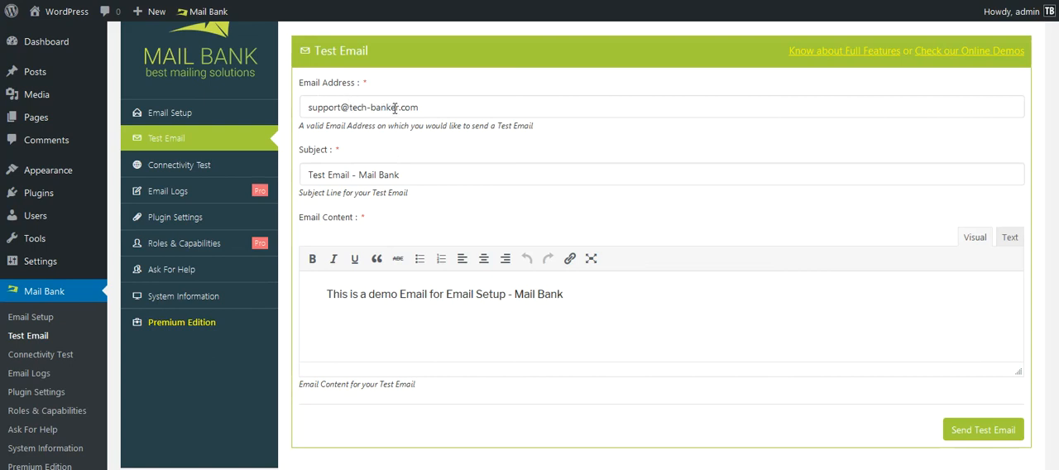
Replace the test email's content with "Dummy Text", keeping the subject and recipient, and send the test email.
left_click_drag(418, 108, 306, 109)
left_click(422, 175)
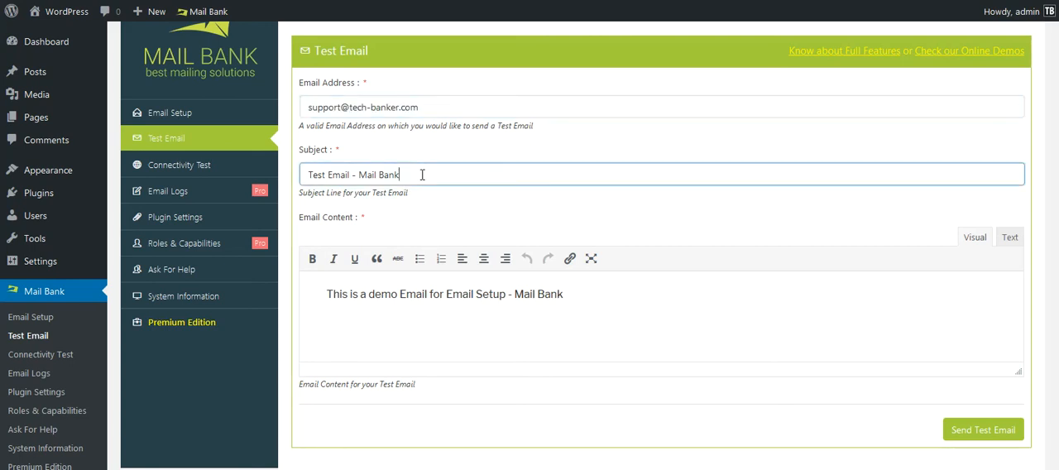
left_click_drag(359, 295, 327, 294)
key("ctrl+a")
type("Dummy Text")
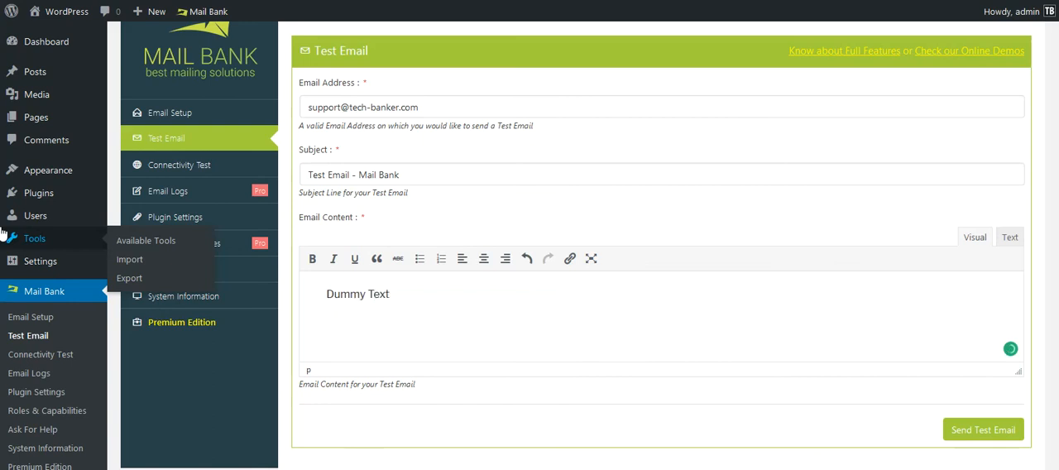
left_click(985, 427)
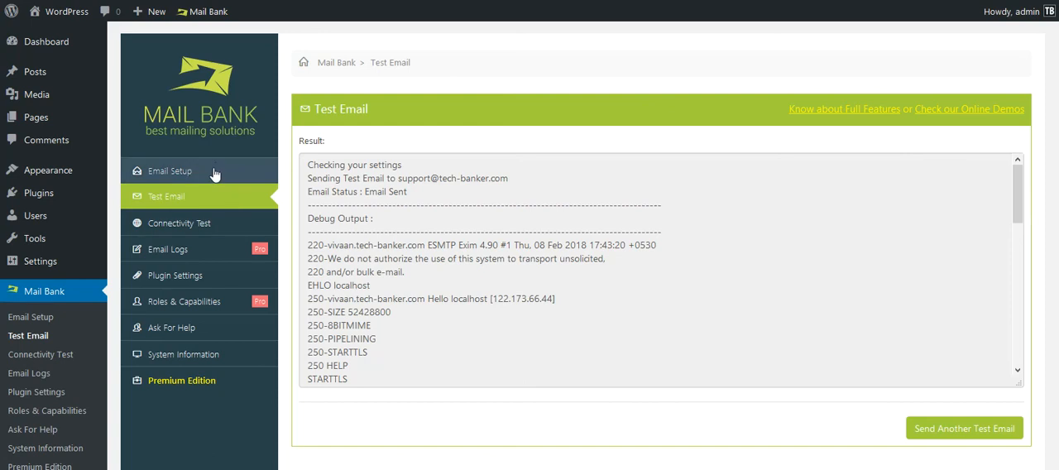
Review the email status and the SMTP debug output in the test email result.
left_click_drag(346, 191, 178, 199)
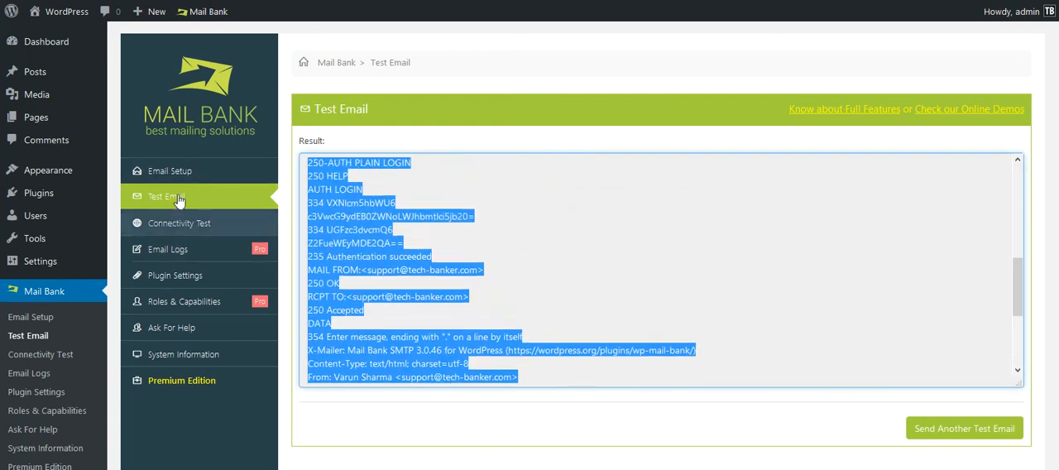
left_click(488, 283)
scroll(1018, 273, "up", 2)
scroll(1018, 275, "up", 6)
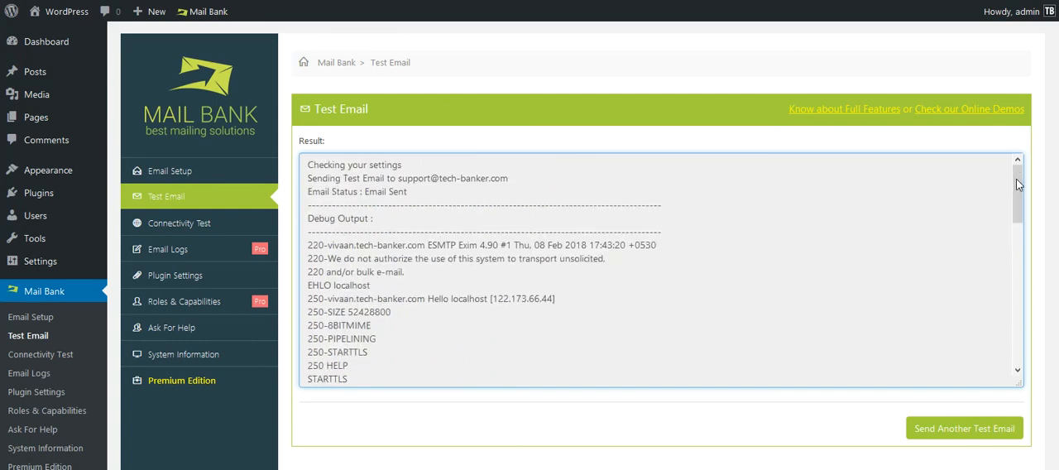
left_click(637, 137)
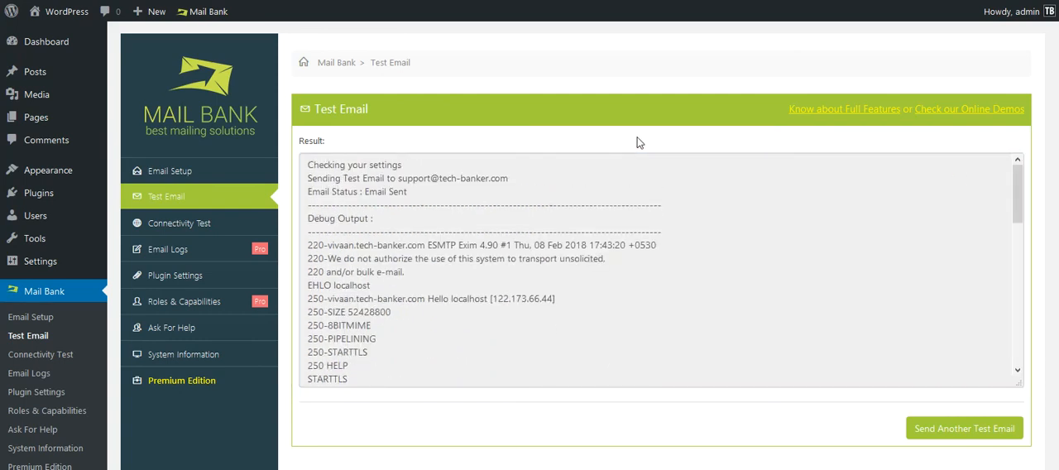
Reopen the Email Setup at its Account Setup stage, decline saving the login in the browser, and review the SMTP settings.
left_click(178, 172)
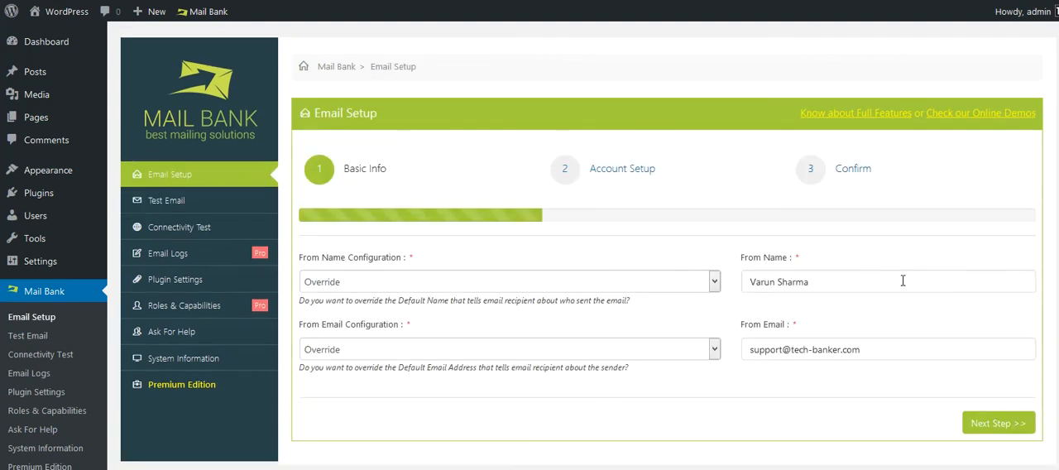
left_click(978, 414)
scroll(835, 303, "down", 3)
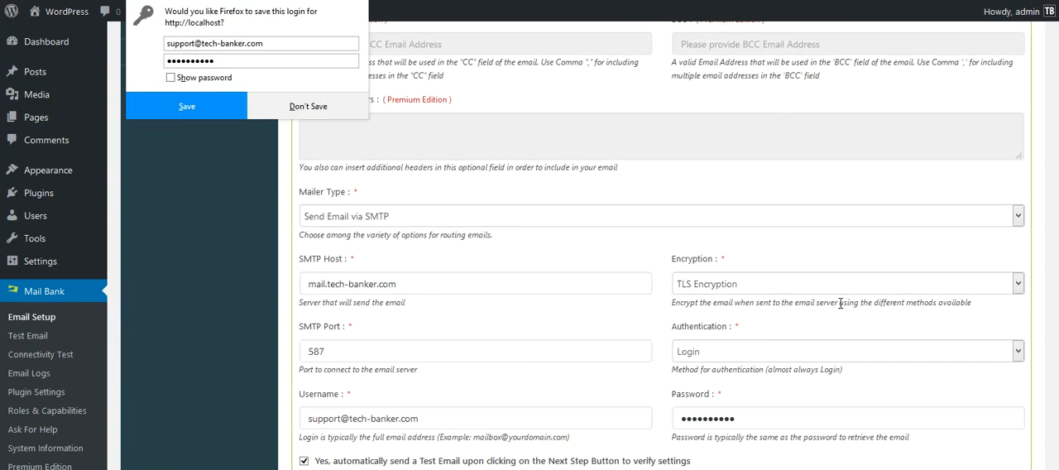
scroll(485, 189, "down", 2)
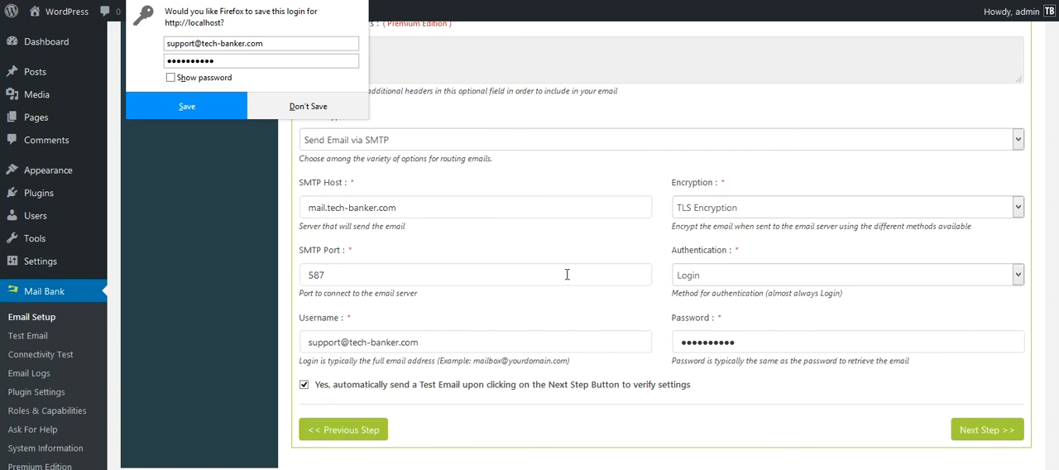
left_click(358, 106)
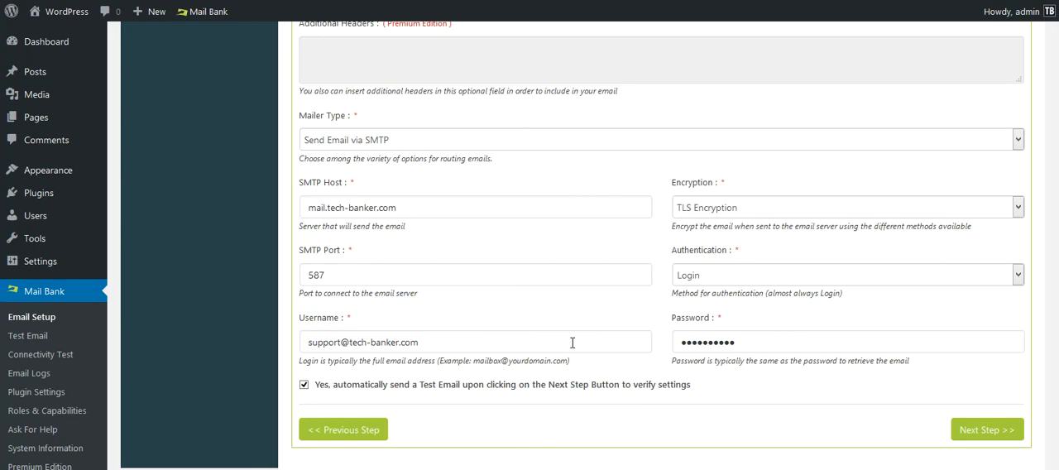
scroll(449, 279, "up", 5)
scroll(450, 279, "down", 5)
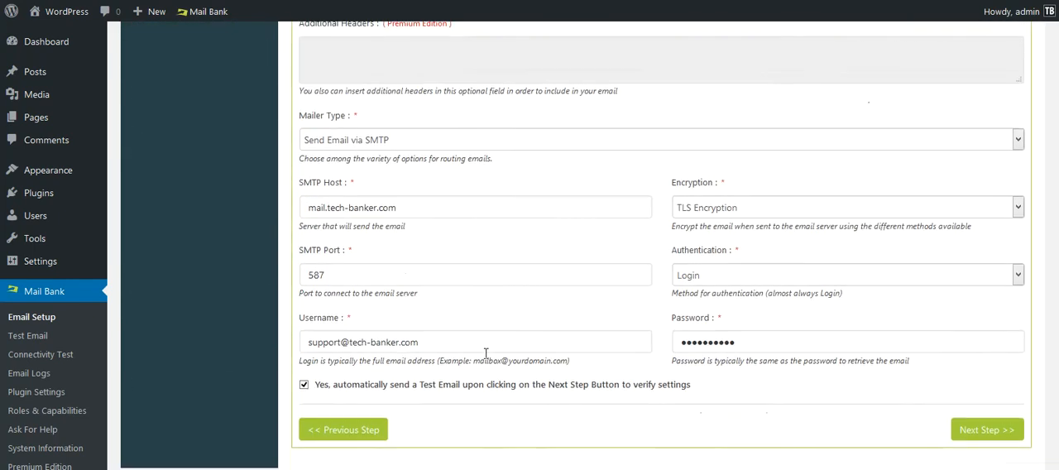